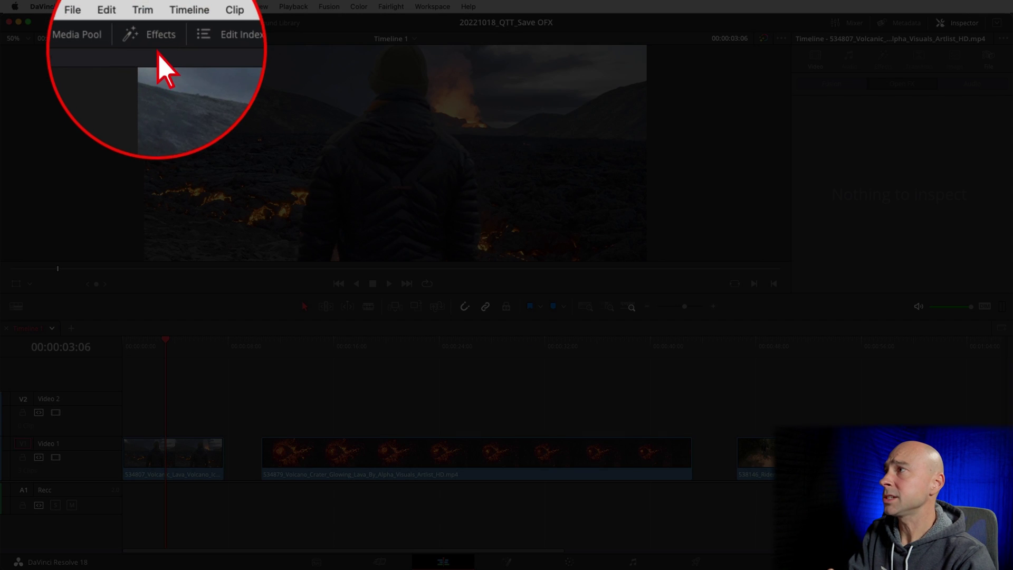
Open the Open FX effects list and scroll down to the Resolve FX Stylize effects
click(157, 28)
click(24, 138)
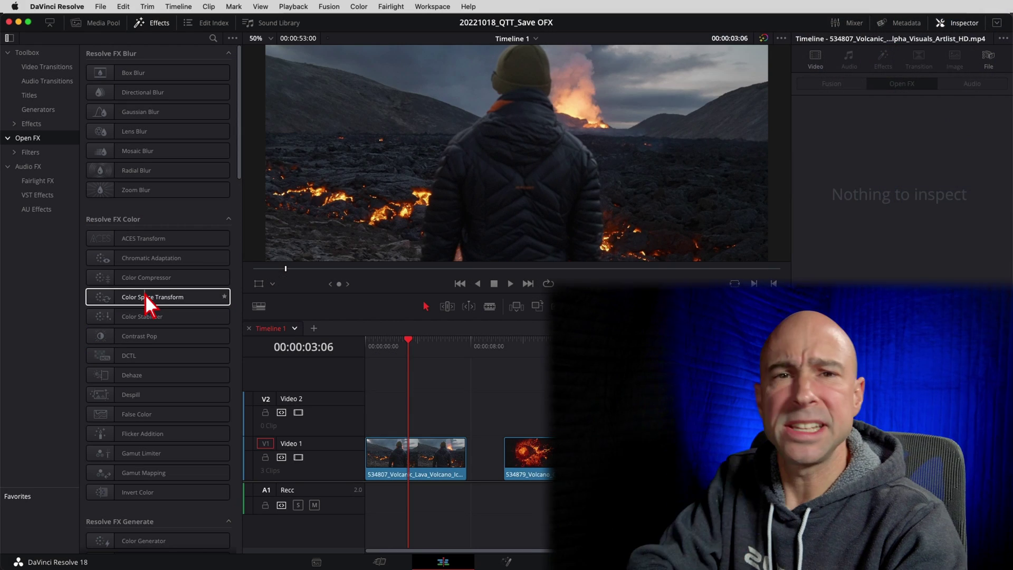
scroll(146, 294, down, 3)
scroll(148, 298, down, 20)
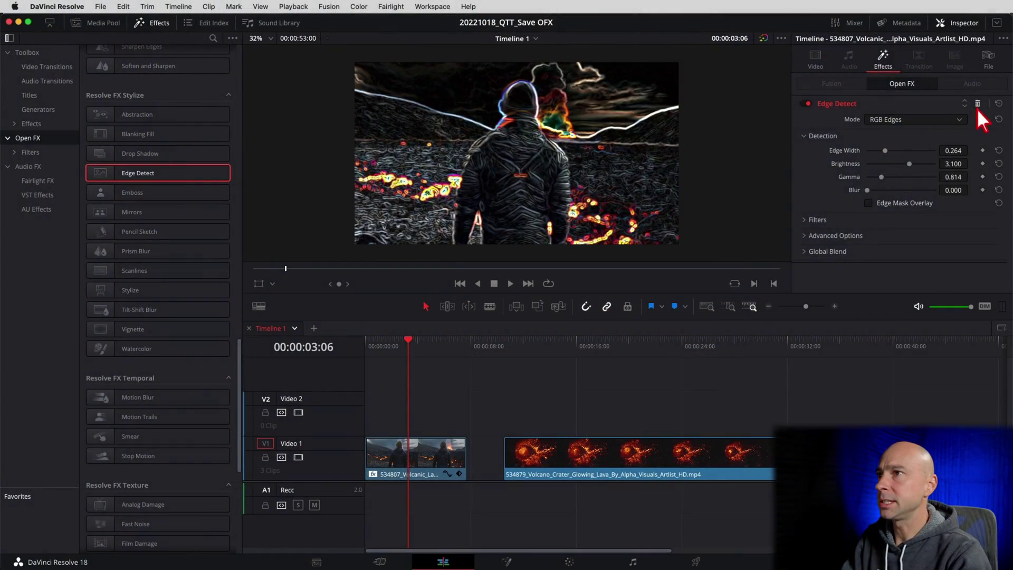
Remove Edge Detect from the first clip and add an Adjustment Clip on Video 2 above it
click(976, 105)
click(26, 126)
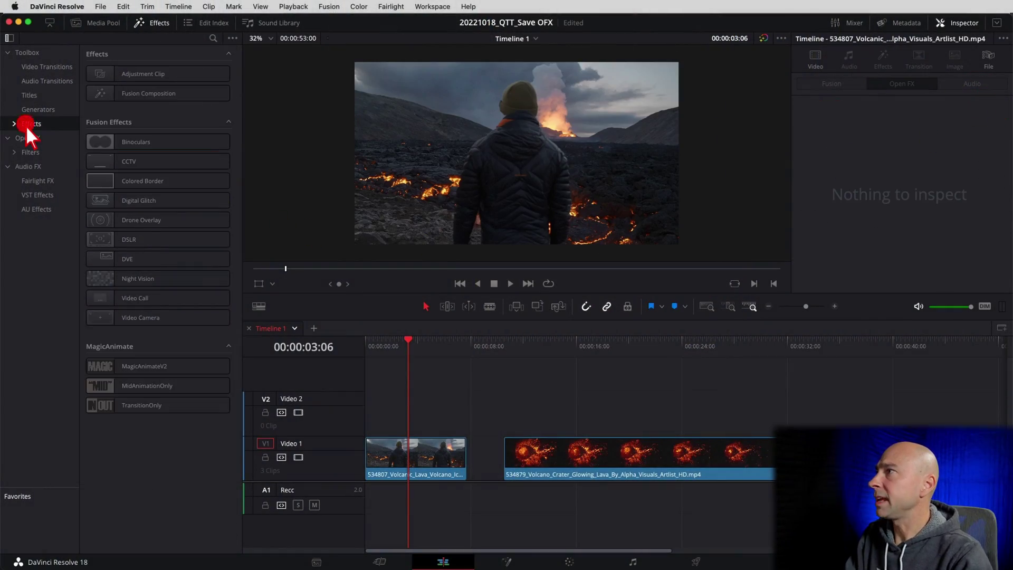
drag(132, 74, 467, 417)
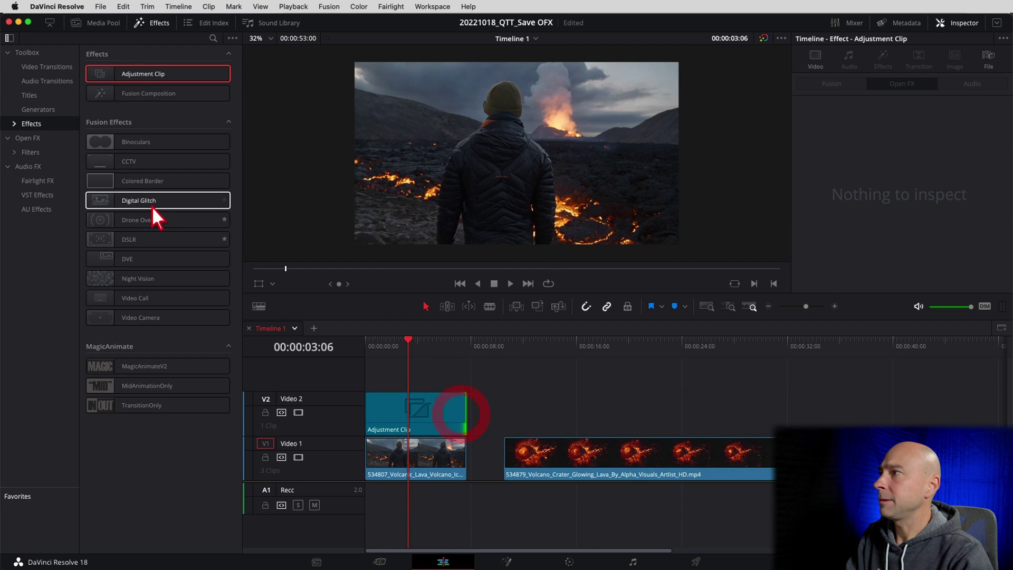
Apply Edge Detect to the adjustment clip with Edge Width 0.310, Brightness 4.690 and Gamma 1.279
click(27, 138)
scroll(158, 316, down, 3)
scroll(157, 333, down, 6)
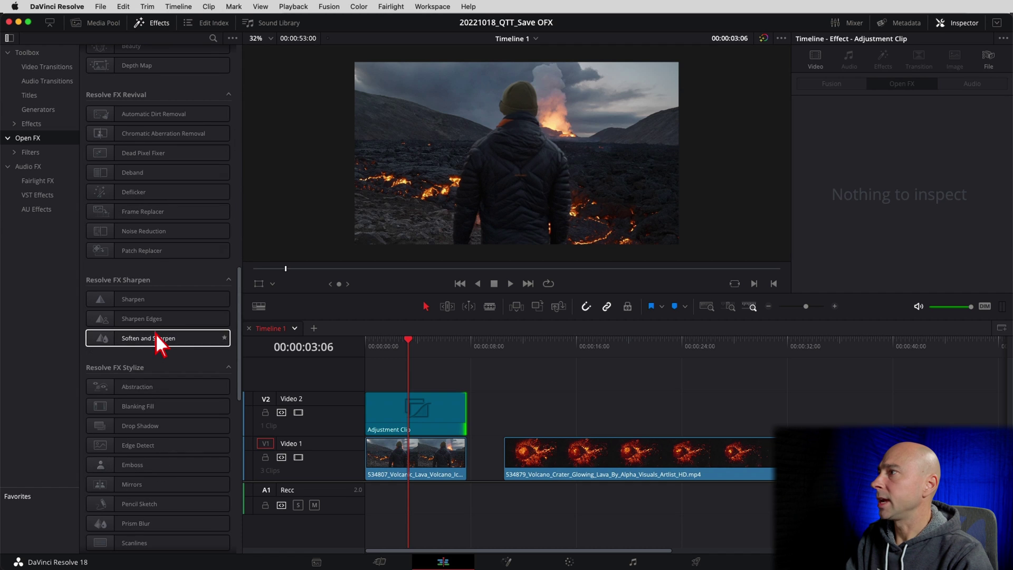
drag(147, 444, 417, 410)
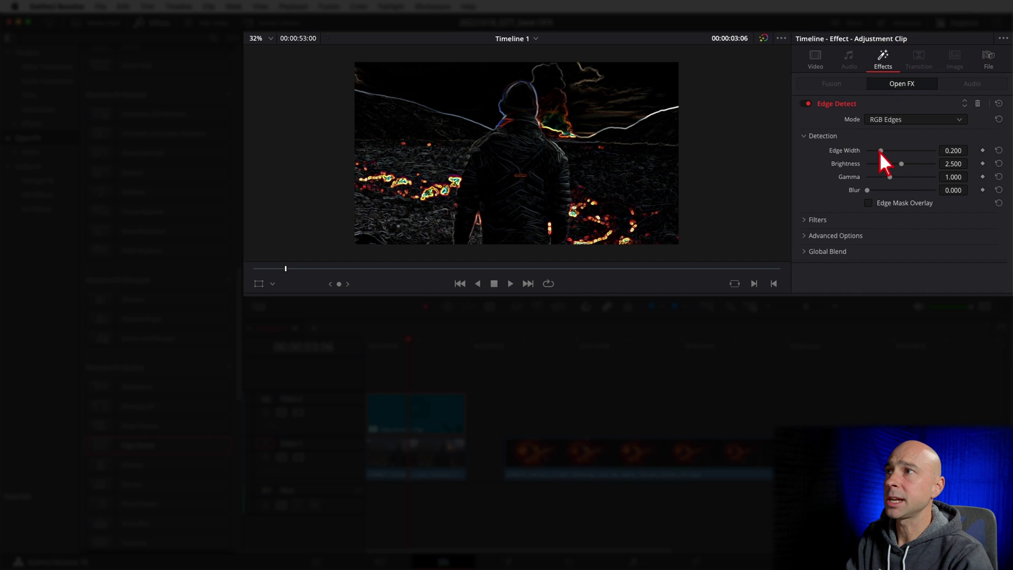
drag(880, 151, 892, 164)
drag(891, 177, 899, 179)
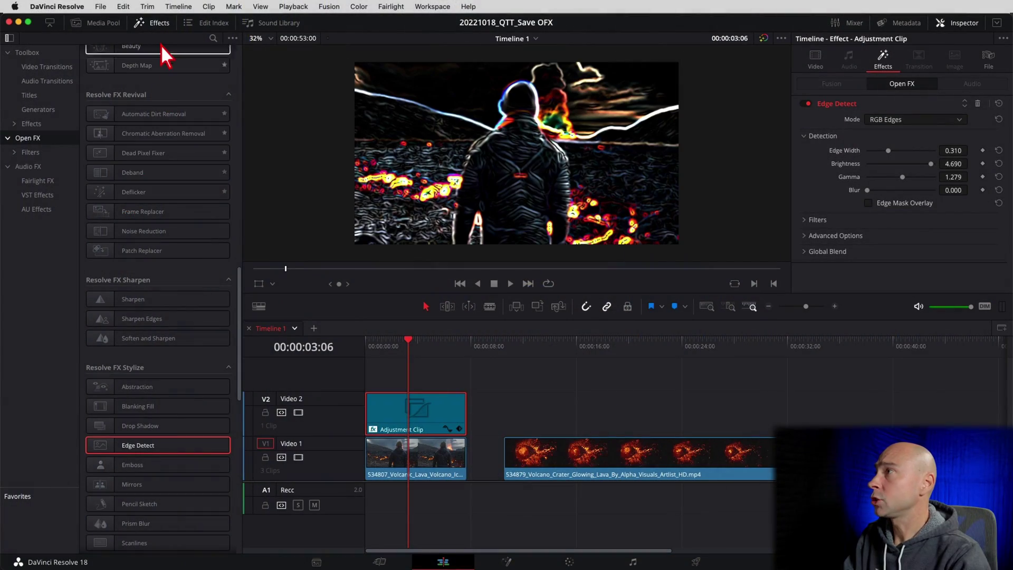
click(155, 24)
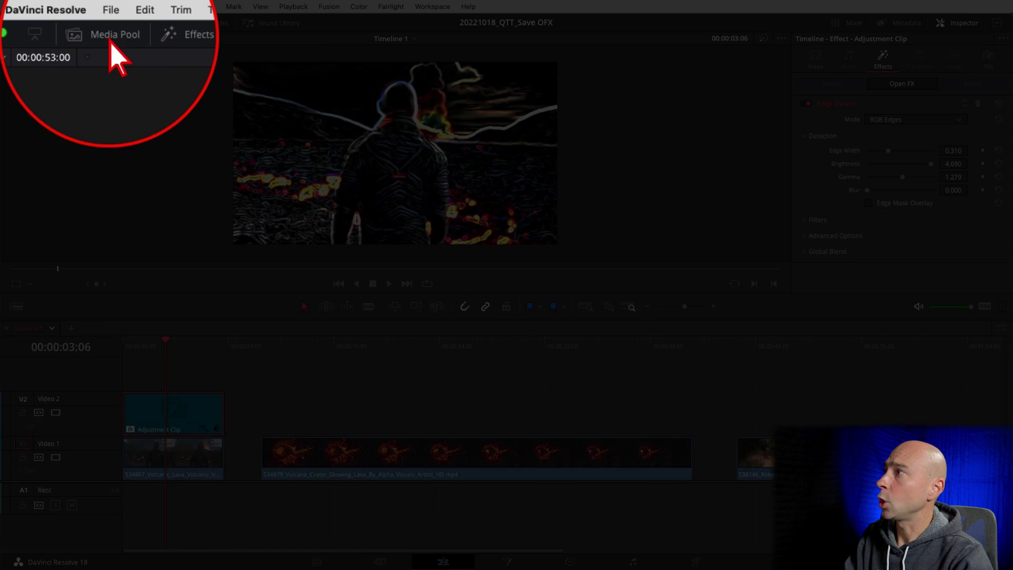
Show Power Bins in the Media Pool and add the Edge Detect adjustment clip to the _Save OFX bin
click(99, 27)
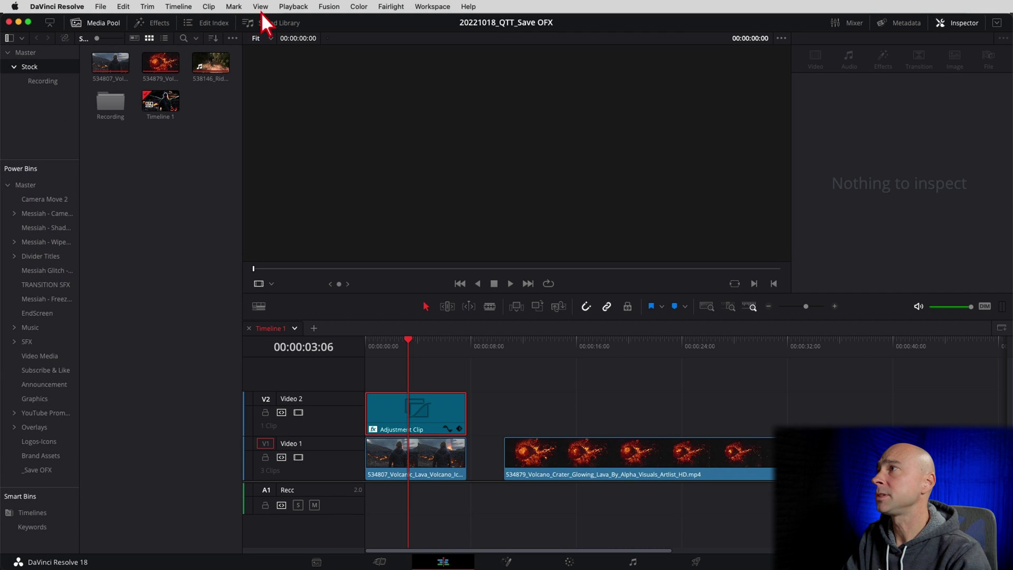
click(261, 12)
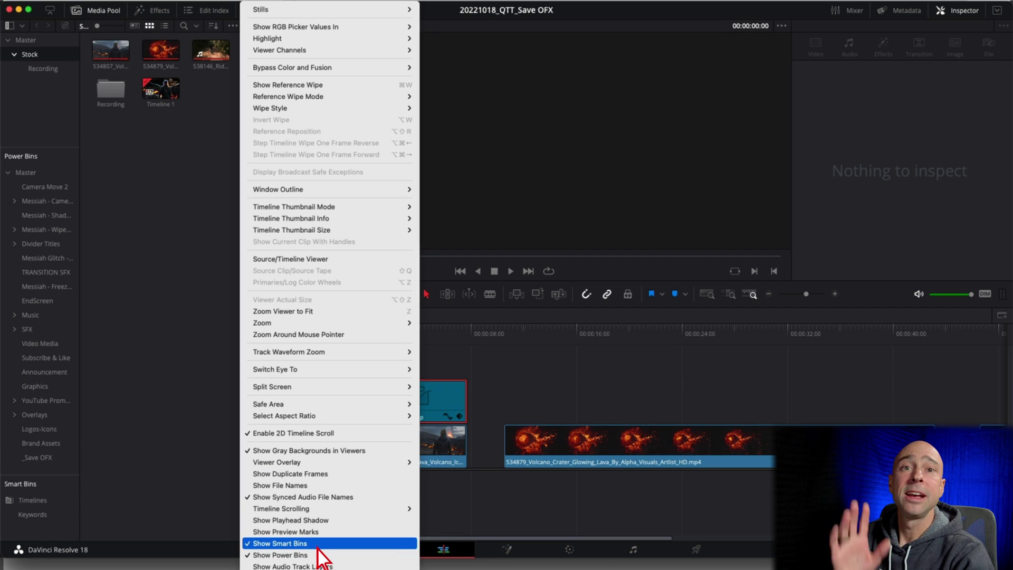
click(58, 450)
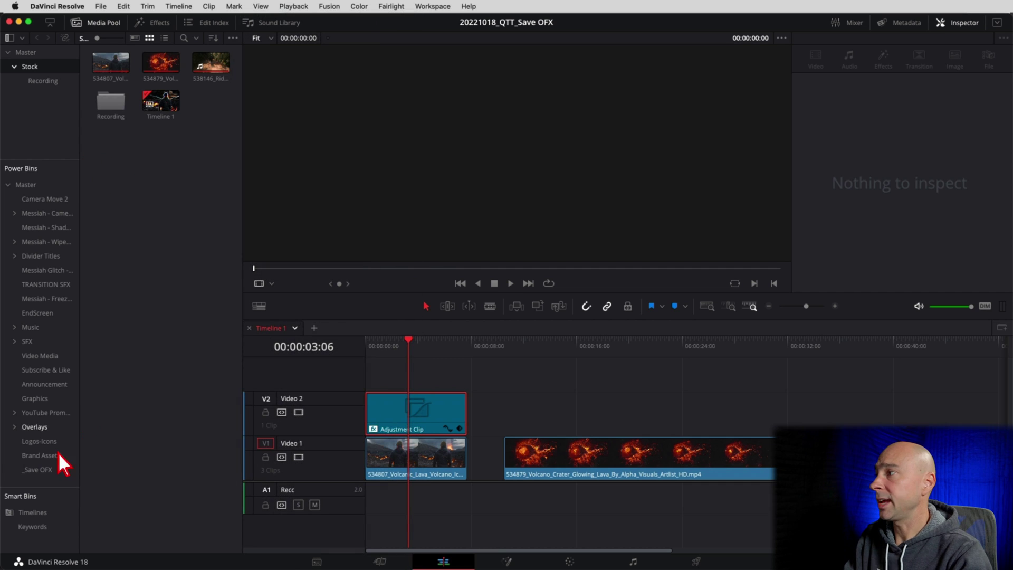
click(40, 473)
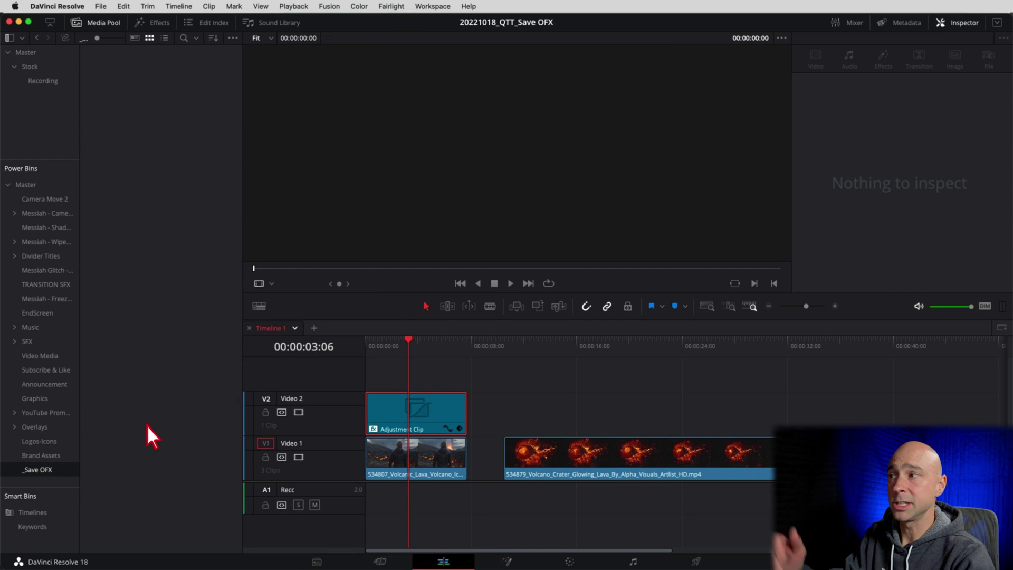
click(396, 413)
click(118, 116)
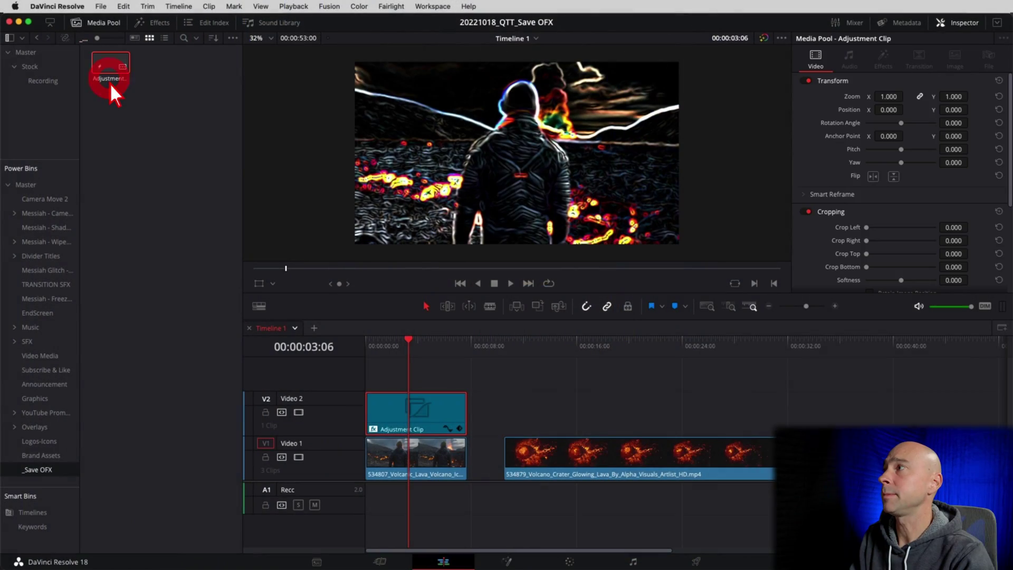
Rename the saved bin clip 'Edge Detect' and place it on Video 2 over the lava crater clip
right_click(110, 83)
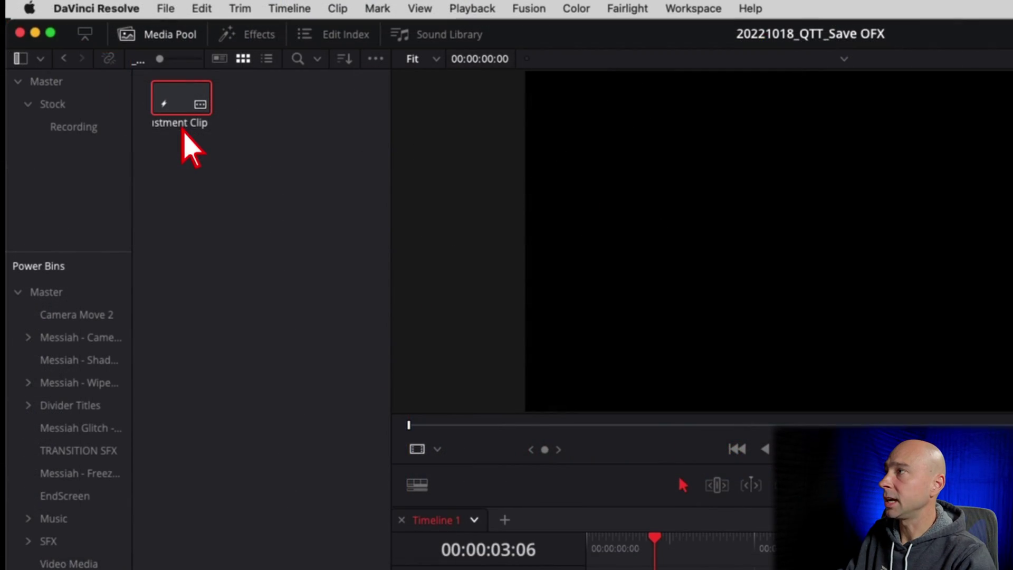
double_click(112, 80)
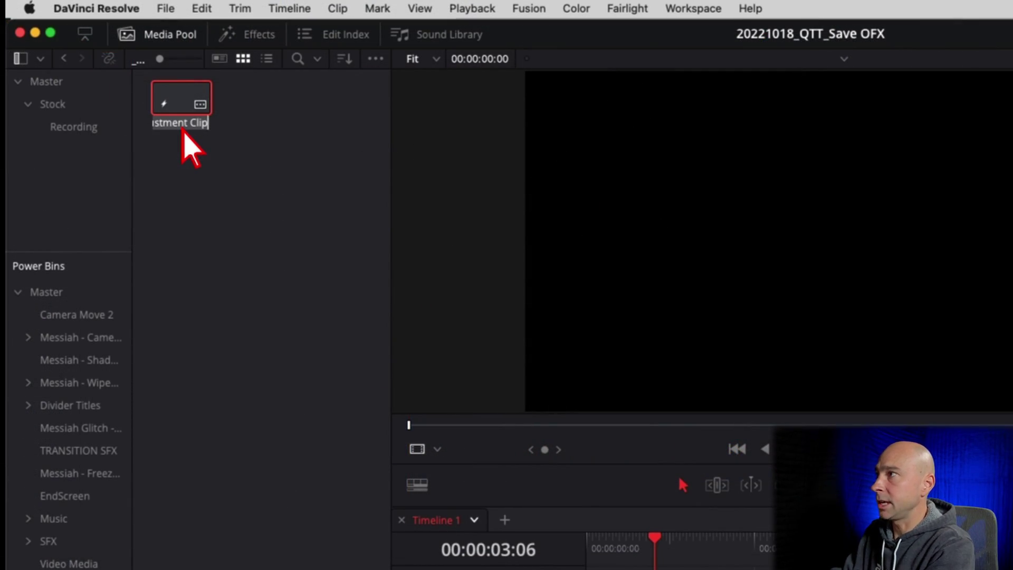
text(Edge Detect)
key(Return)
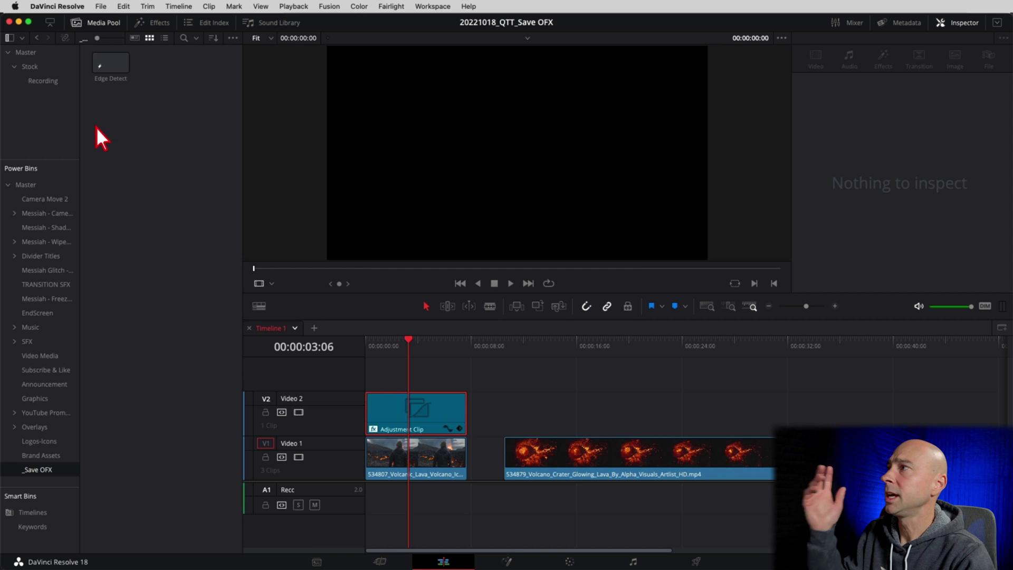
drag(107, 64, 536, 419)
click(581, 352)
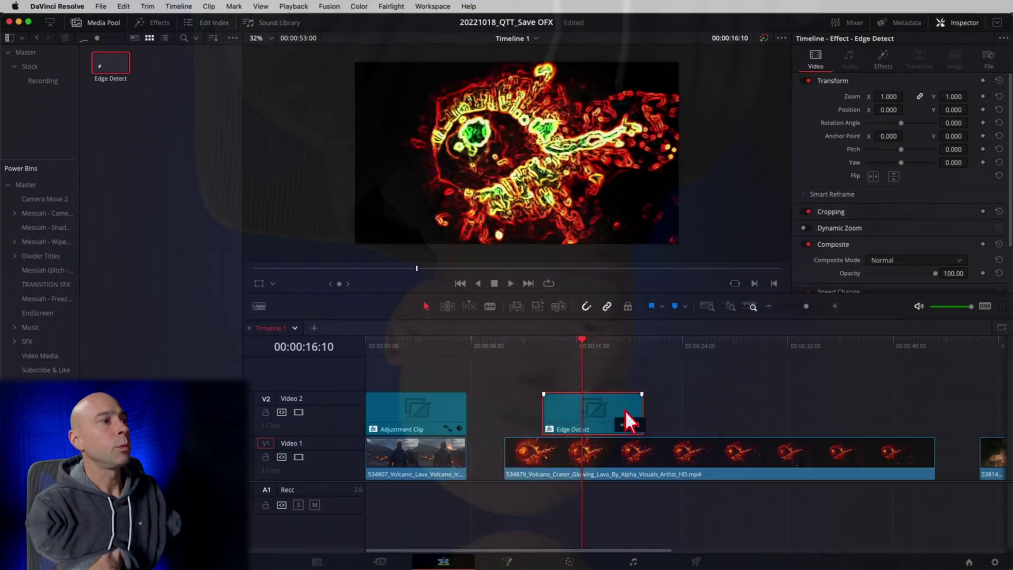
Slide the Edge Detect clip later on Video 2, copy it, and open Paste Attributes on the lava crater clip
drag(625, 410, 858, 405)
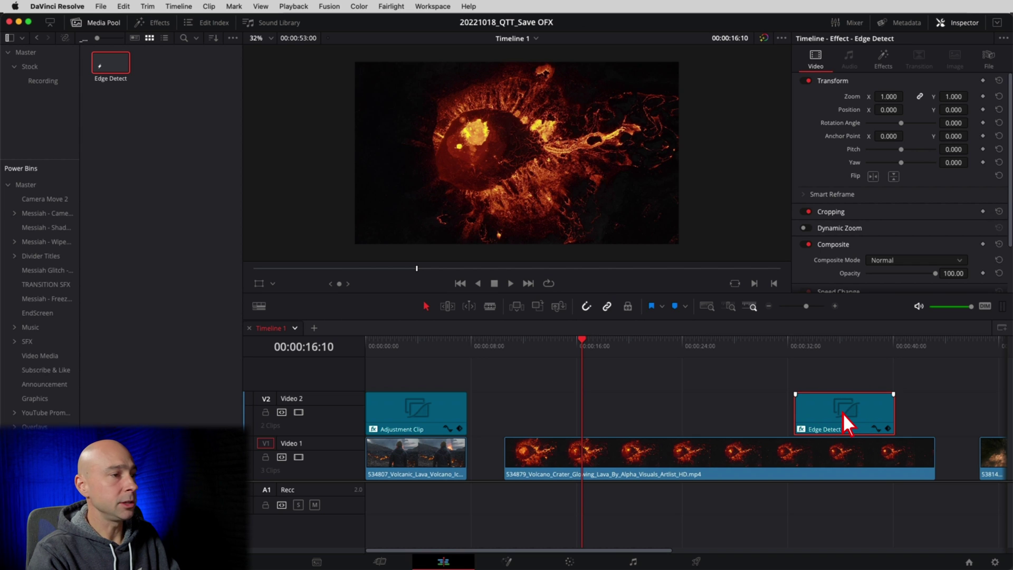
key(super+c)
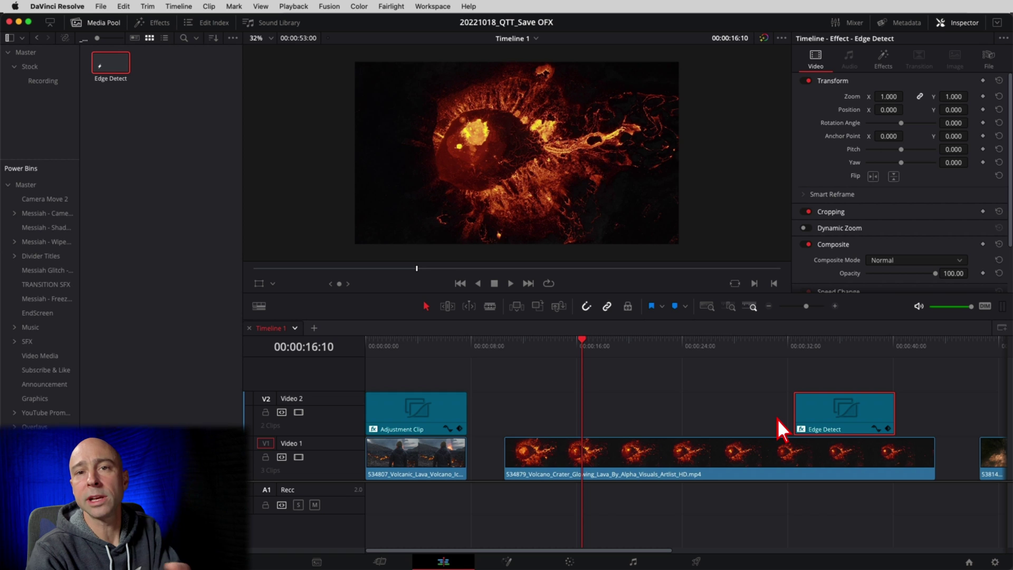
click(679, 450)
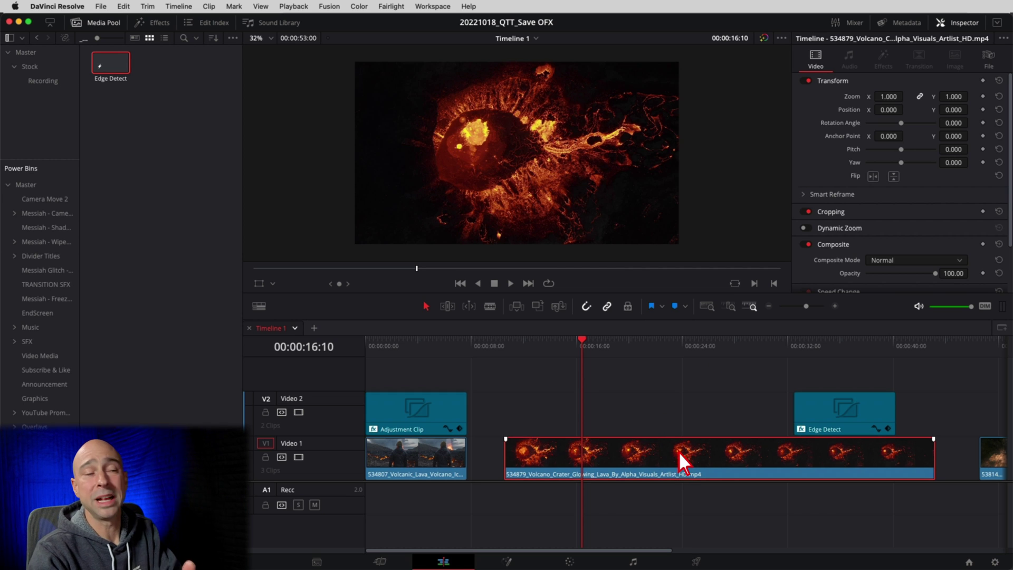
key(alt)
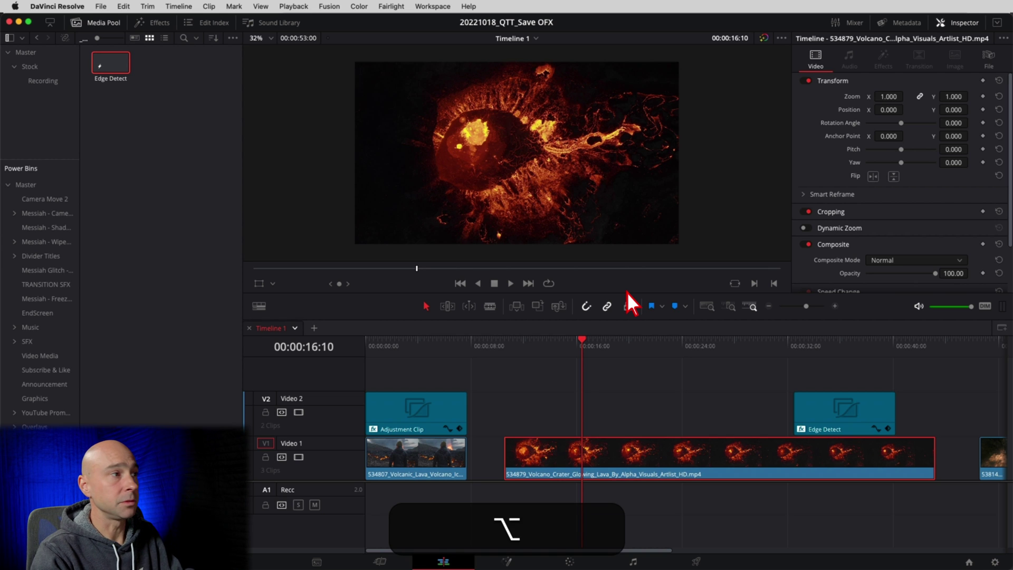
key(alt+v)
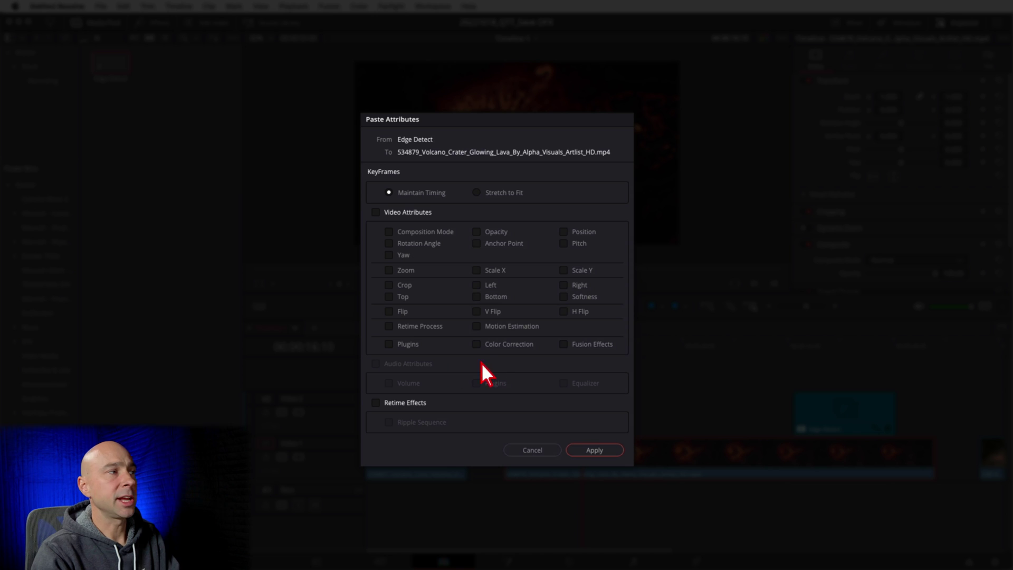
Paste Edge Detect's video attributes onto the lava crater clip and review its effect settings
click(376, 213)
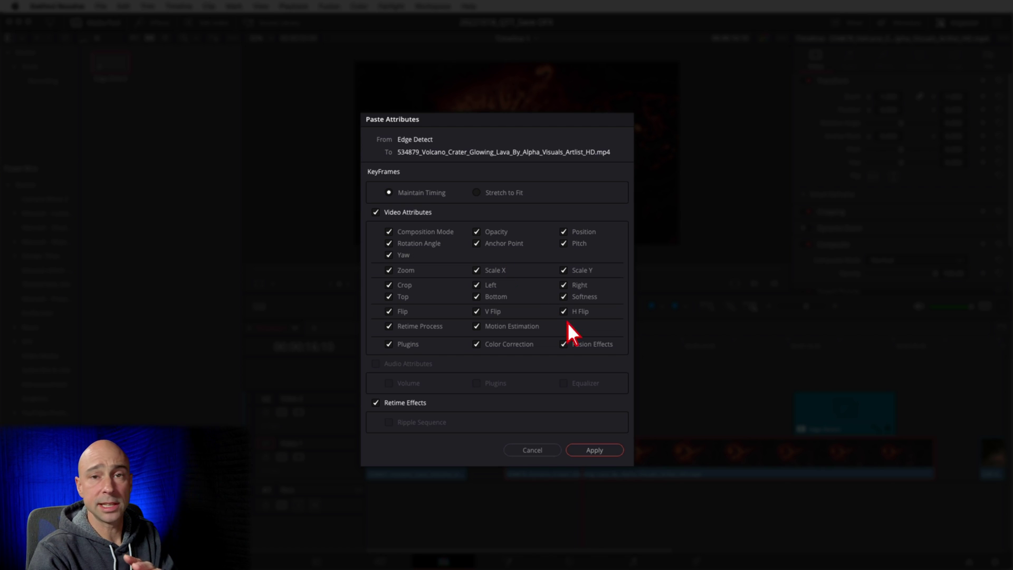
click(604, 454)
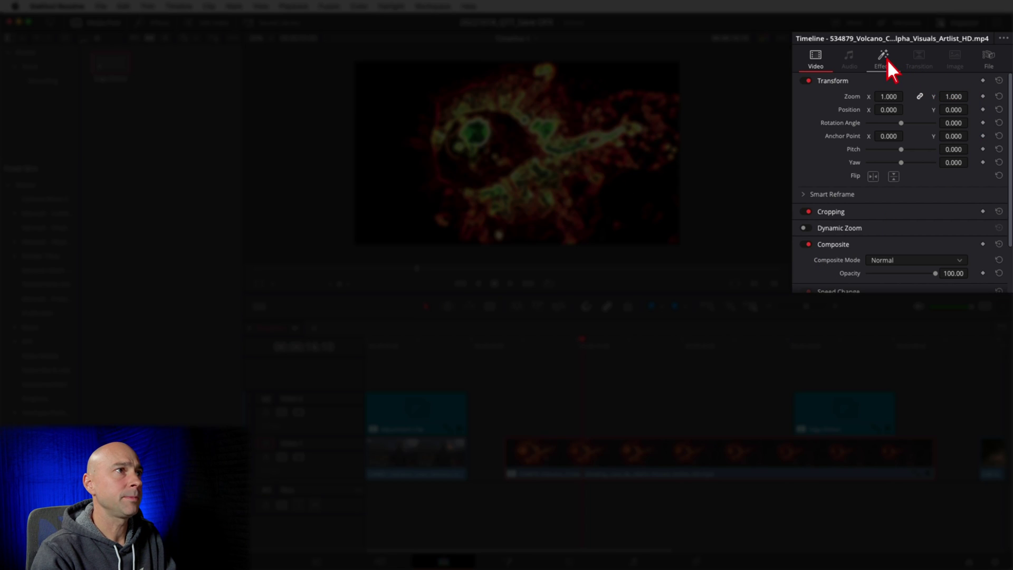
click(883, 59)
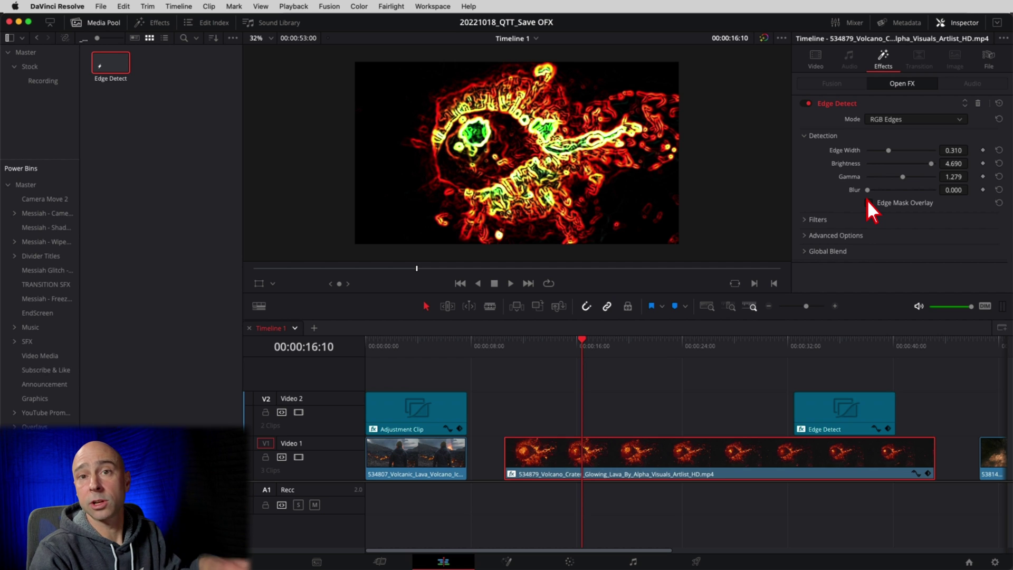
Nudge the Edge Detect clip earlier, save the project, and add a blank Adjustment Clip over the crater
drag(794, 401, 733, 401)
key(super+s)
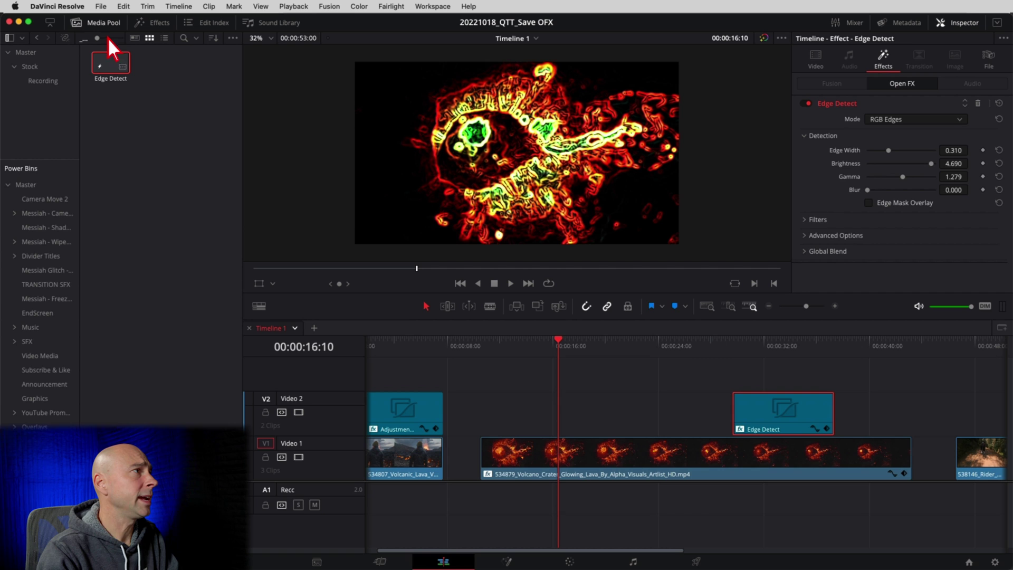
click(156, 21)
click(32, 384)
drag(126, 335, 582, 425)
click(615, 351)
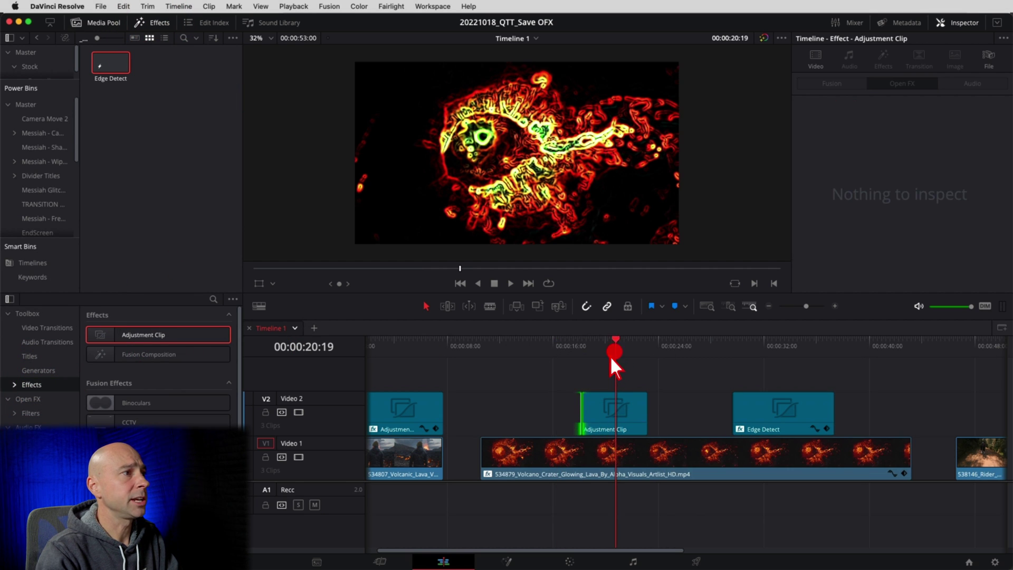
Swap the lava clip's Edge Detect for a 0.550 Gaussian Blur on the adjustment clip, saved to the bin
click(661, 457)
click(977, 104)
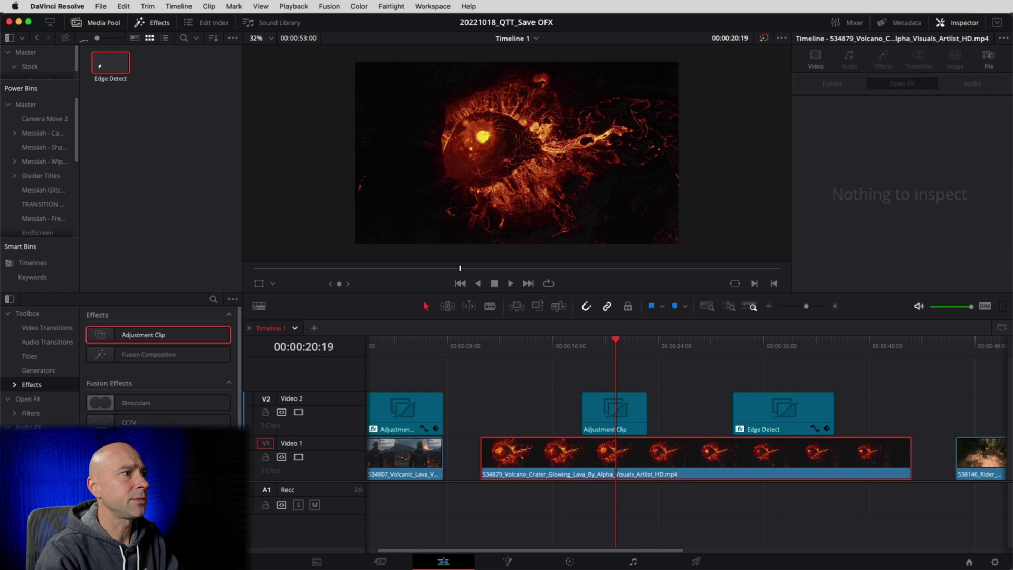
click(39, 399)
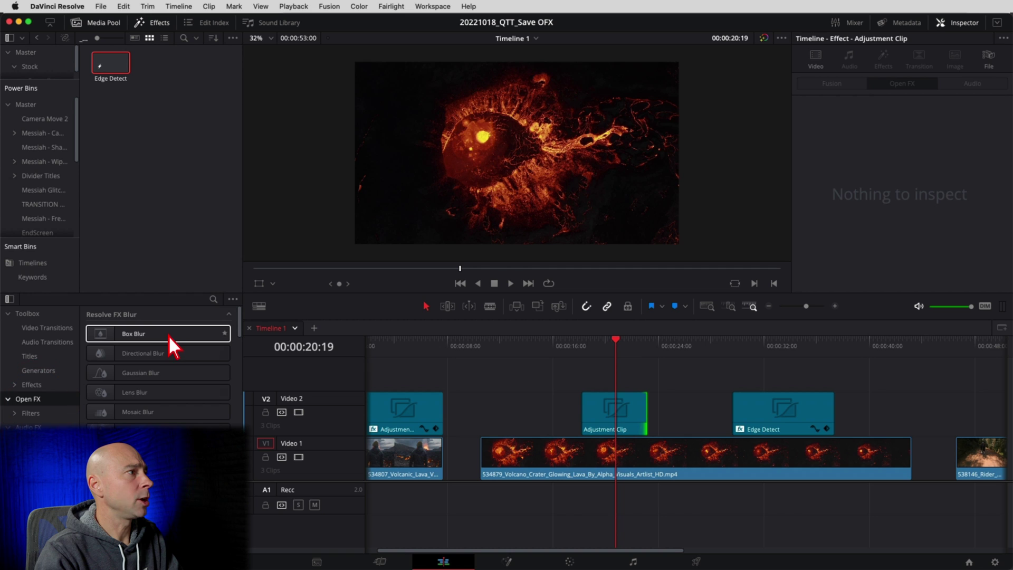
drag(138, 372, 607, 417)
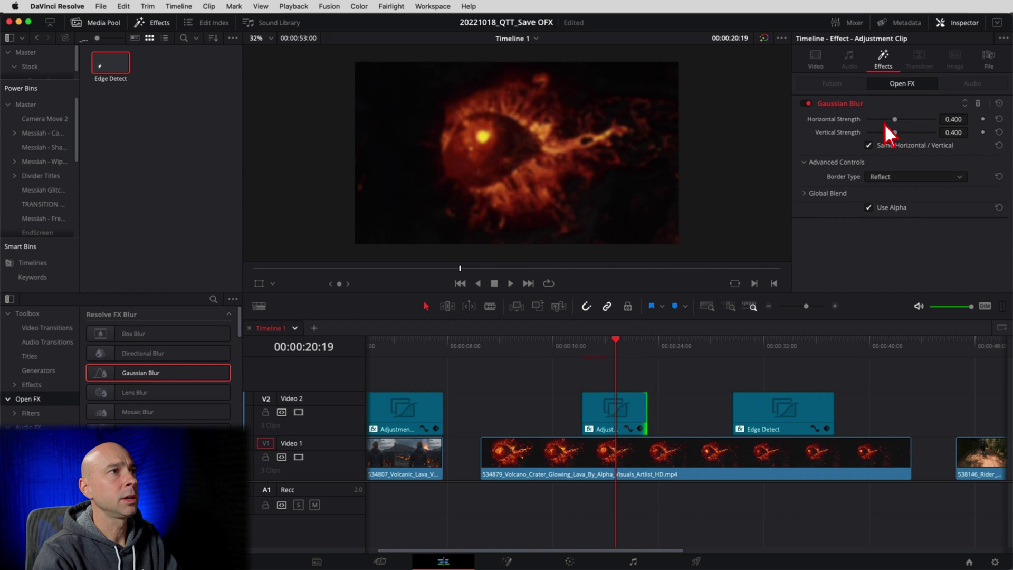
drag(894, 121, 905, 120)
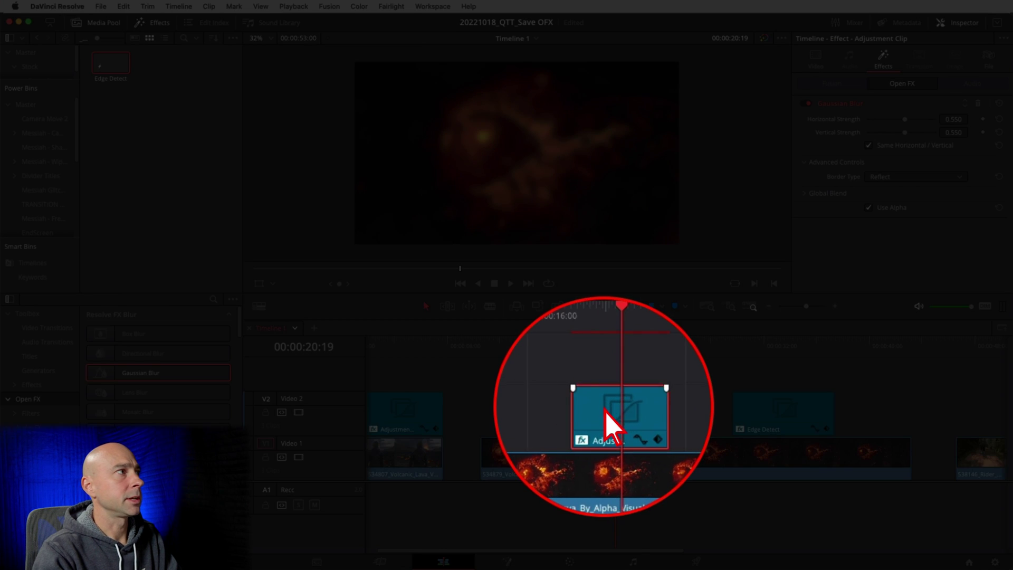
drag(607, 418, 178, 168)
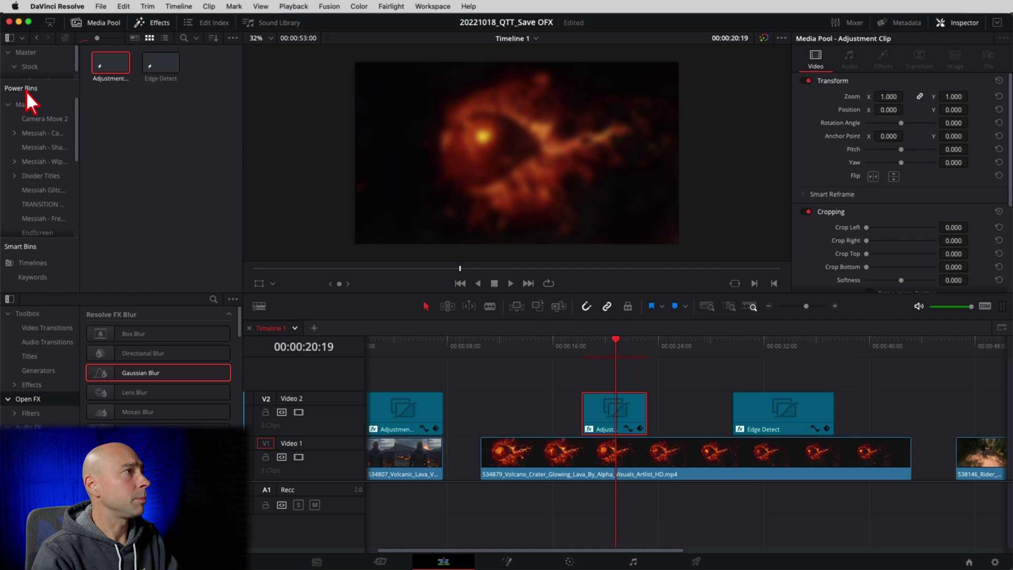
Name the bin clip 'Blur', delete the old Video 2 adjustment clips, and place Blur over the lava crater
key(super+a)
text(Blur)
click(141, 143)
super+click(584, 413)
key(BackSpace)
click(102, 61)
drag(103, 61, 613, 419)
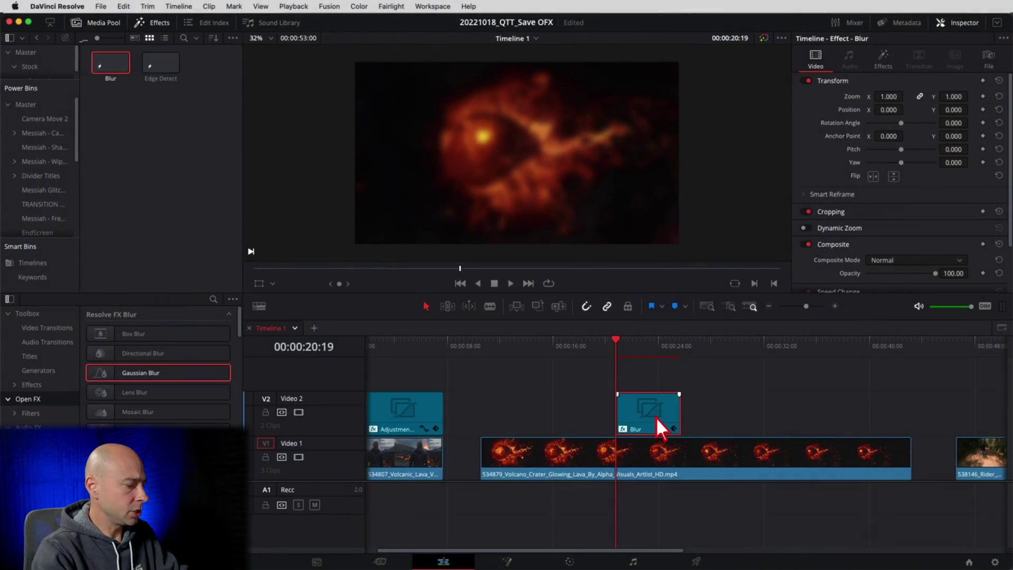
Paste only the Blur clip's plugin effect onto the Video 1 lava clip and check the blurred result
key(super+c)
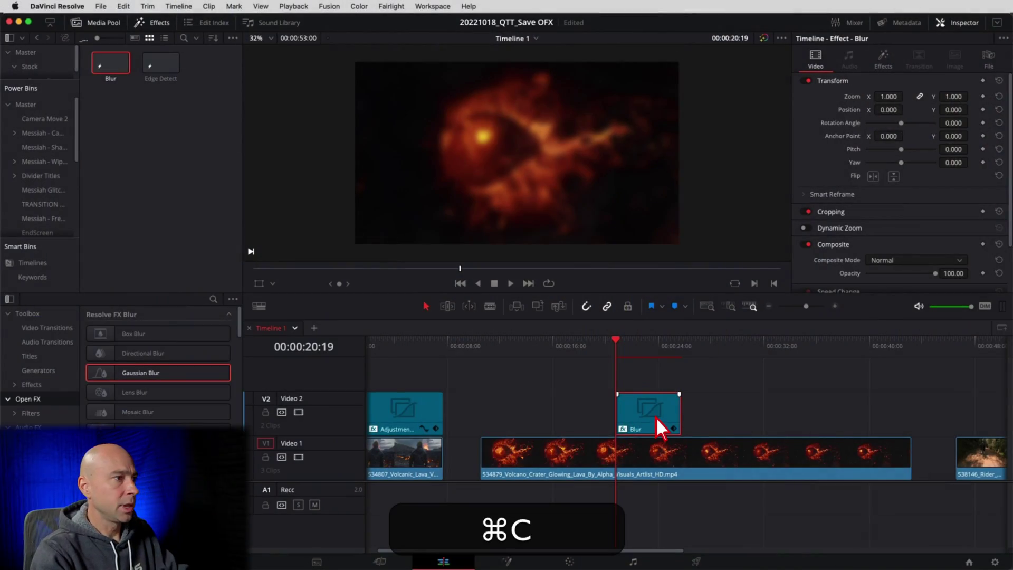
click(749, 451)
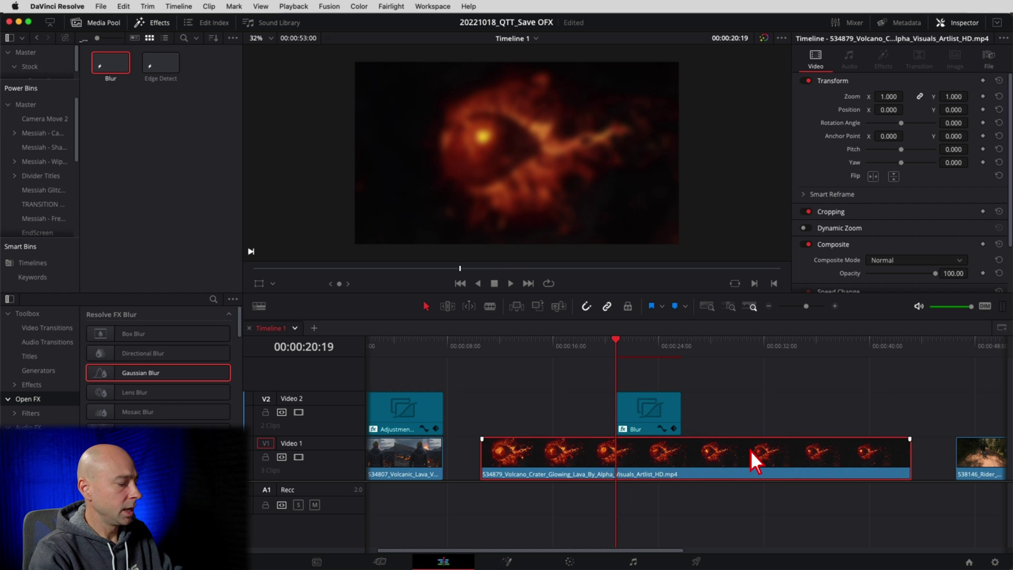
key(alt+v)
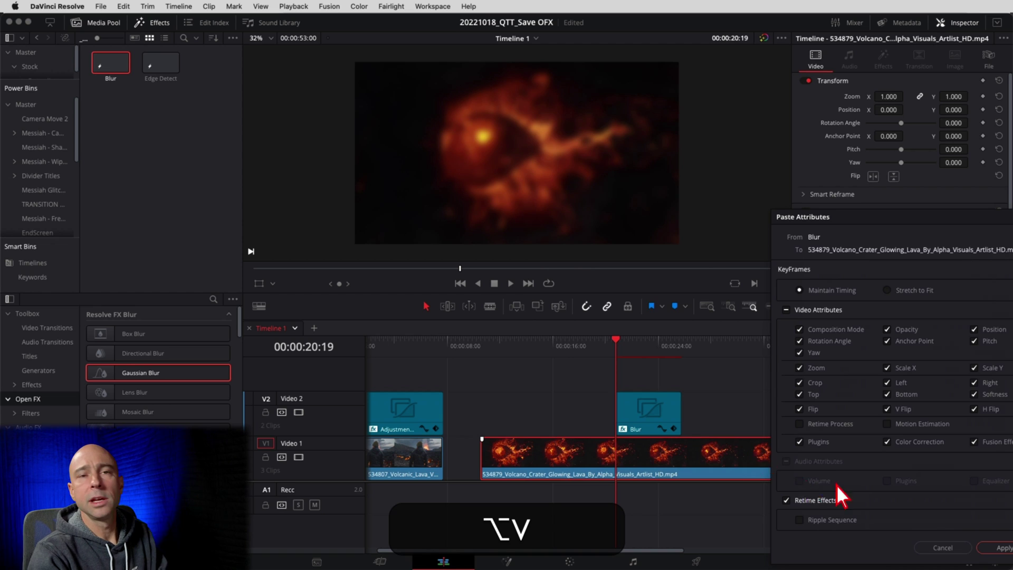
drag(965, 223, 702, 150)
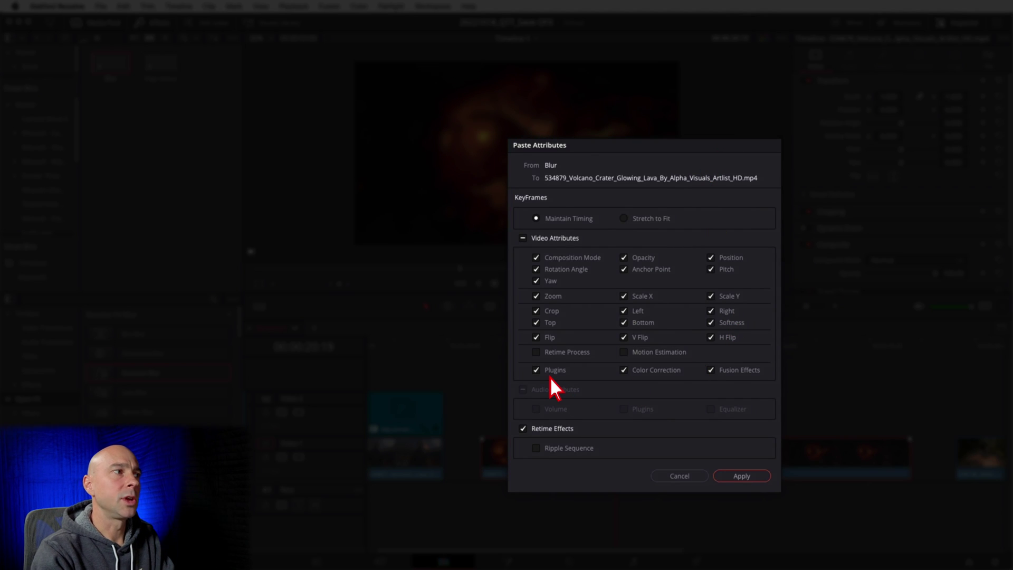
click(523, 238)
click(536, 370)
click(741, 476)
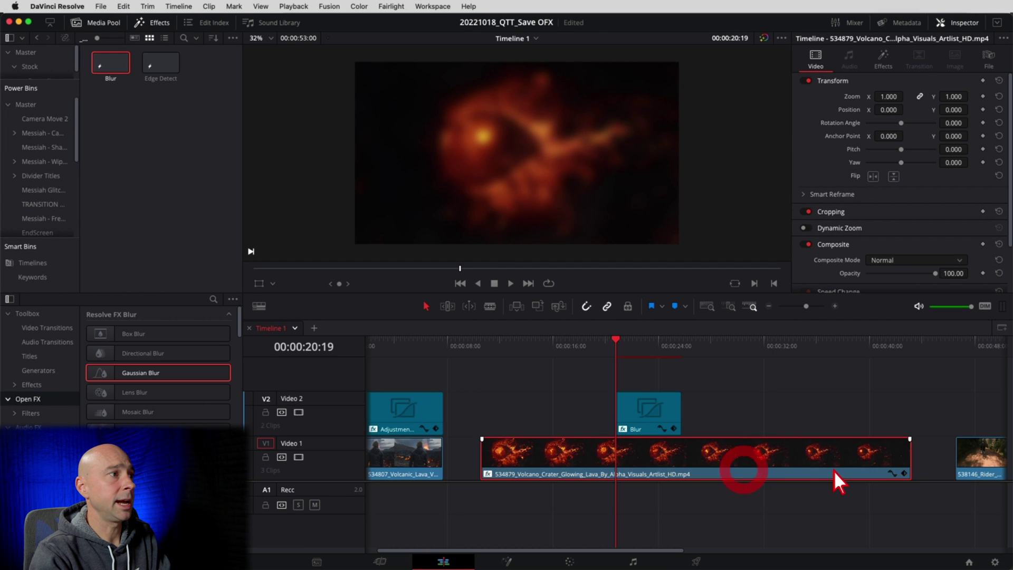
drag(574, 353, 531, 359)
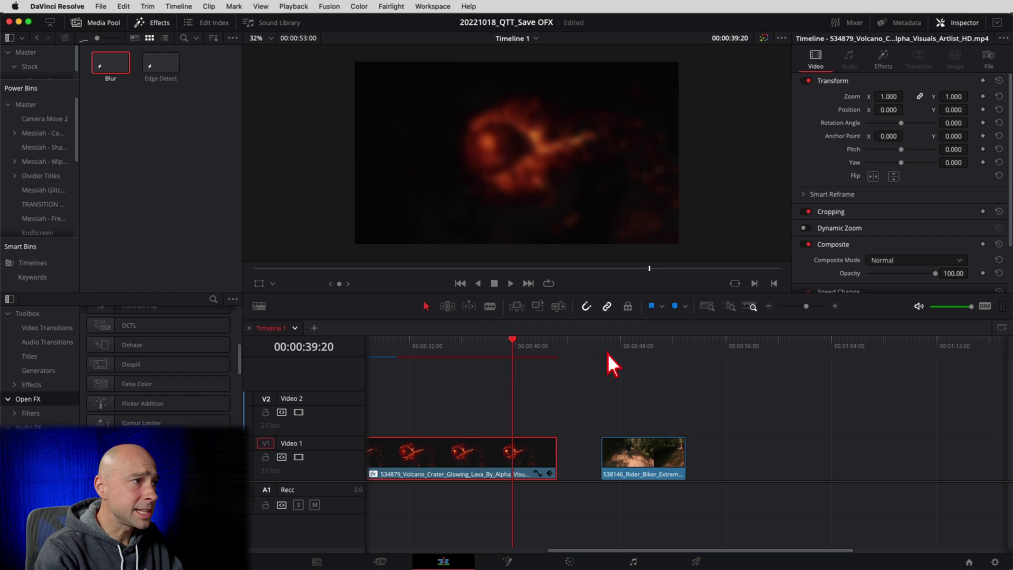
Drop an adjustment clip on Video 2 over the biker clip, add Open FX Camera Shake, and preview
click(607, 352)
key(space)
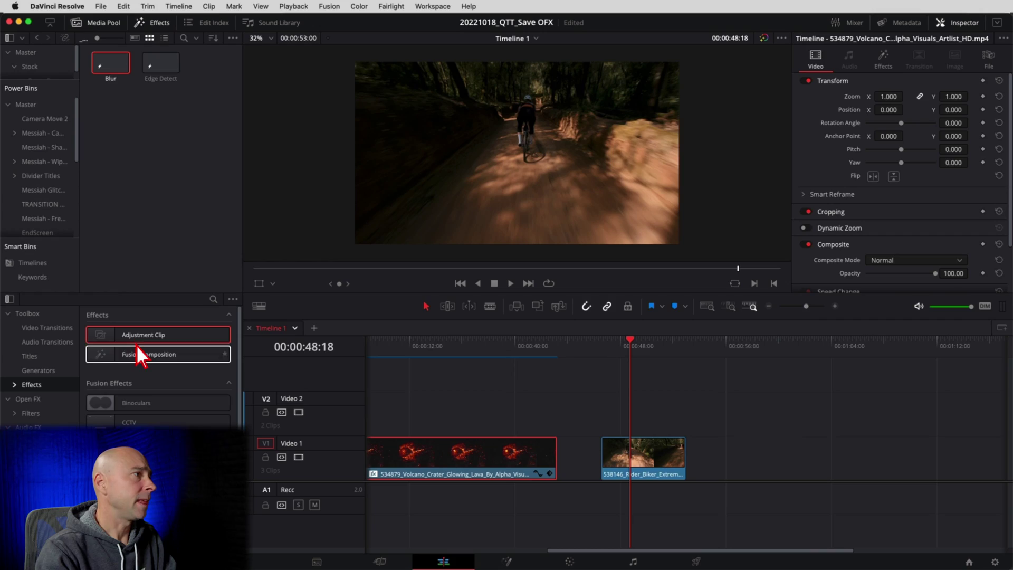
drag(136, 344, 602, 419)
click(32, 400)
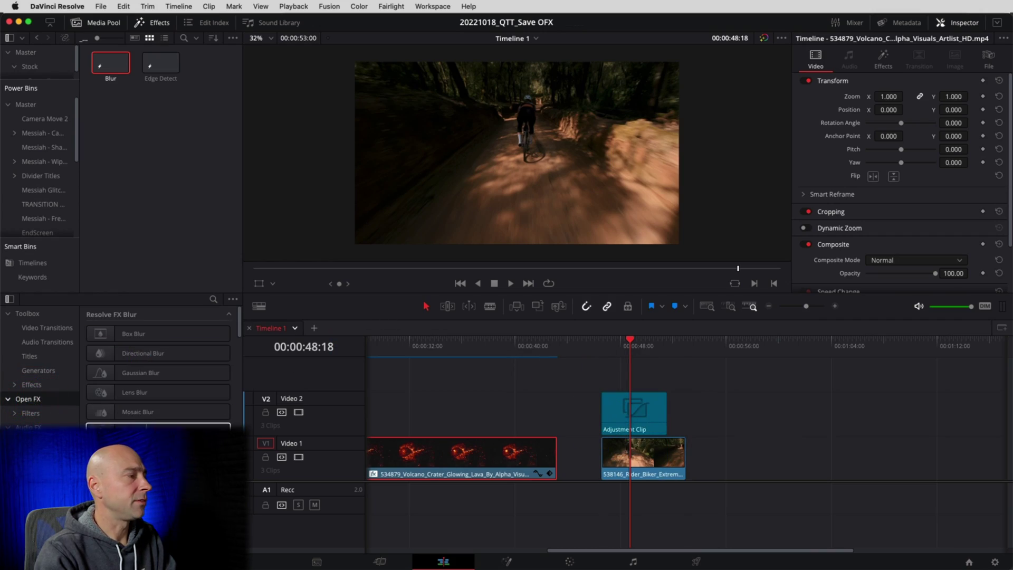
scroll(159, 370, down, 5)
drag(158, 327, 637, 409)
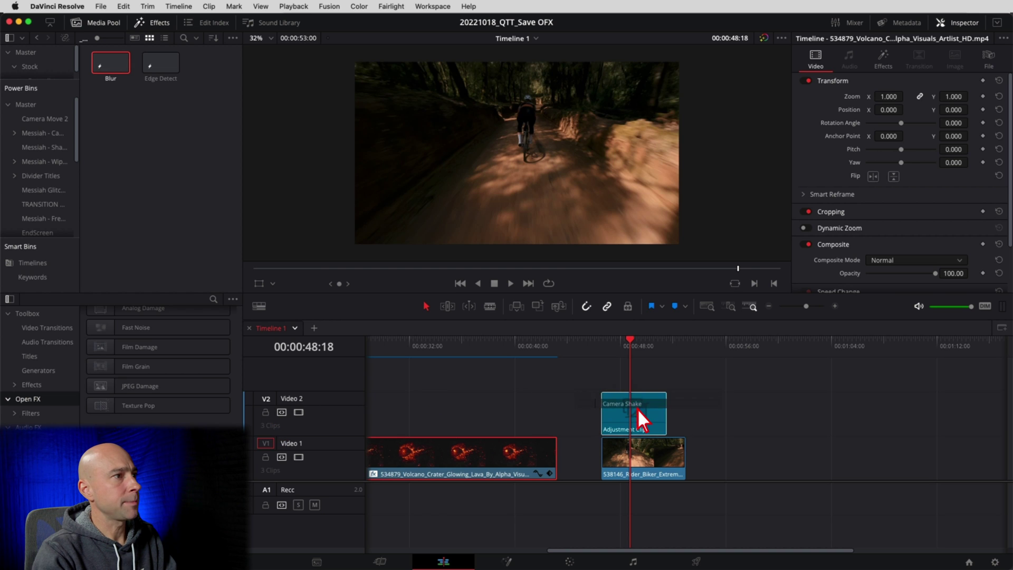
key(space)
Set Camera Shake Motion Scale to 0.713, Pan Amplitude to 0.116 and Tilt Amplitude to 0.217
click(637, 422)
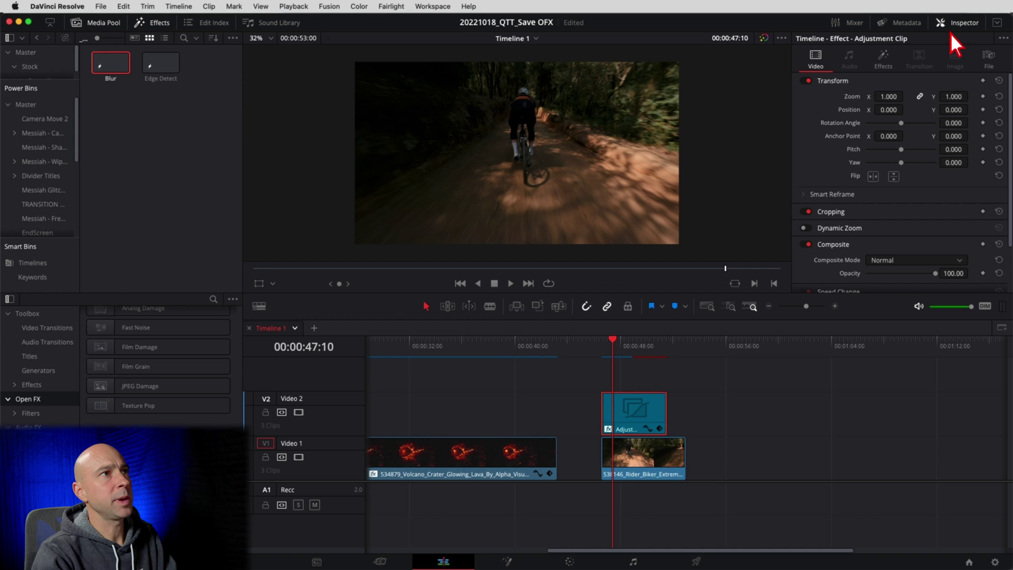
click(883, 58)
drag(901, 121, 903, 147)
drag(874, 177, 875, 180)
drag(888, 190, 882, 191)
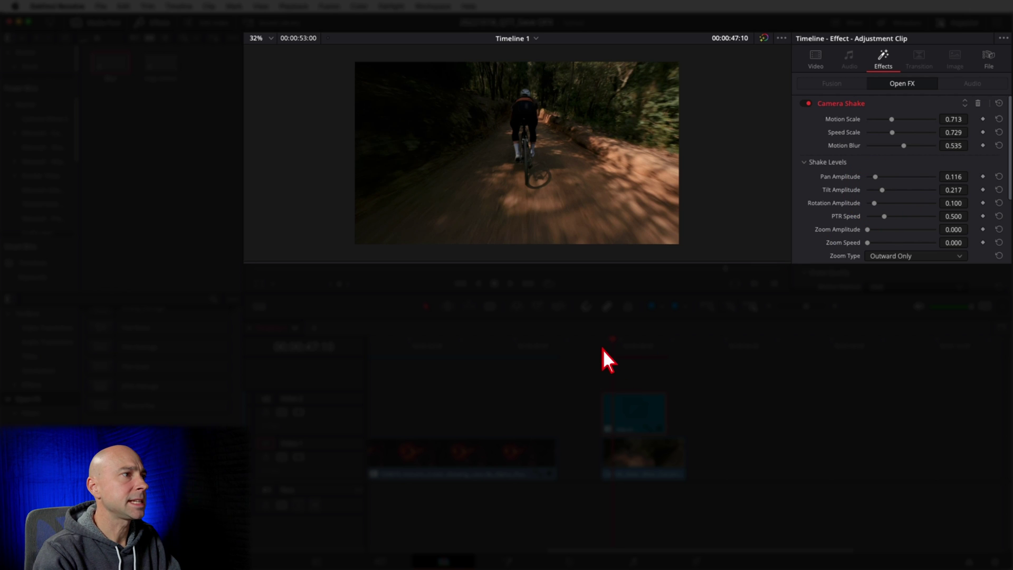
Replay the biker footage from the clip start to review the tuned shake
click(602, 345)
key(space)
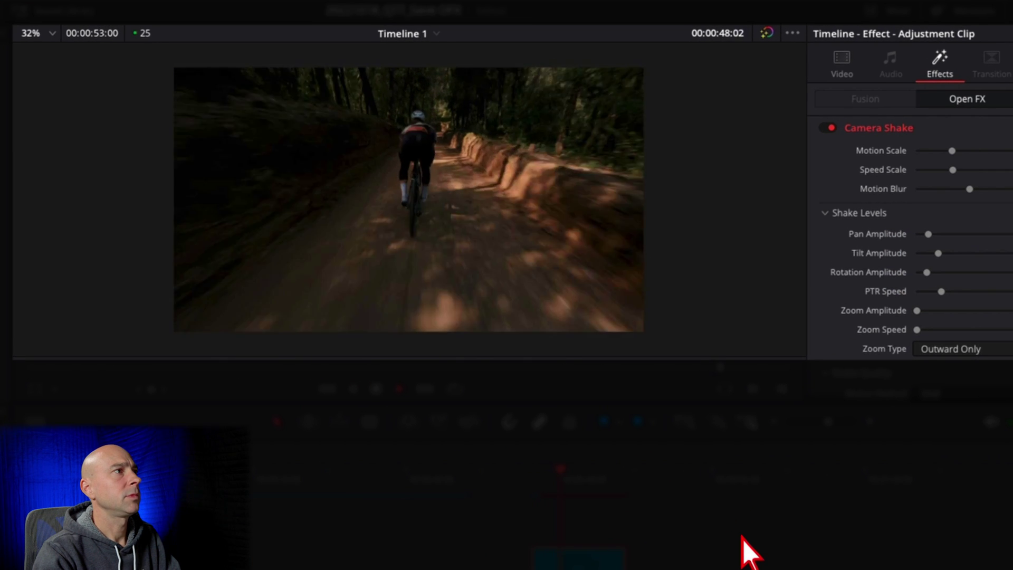
key(space)
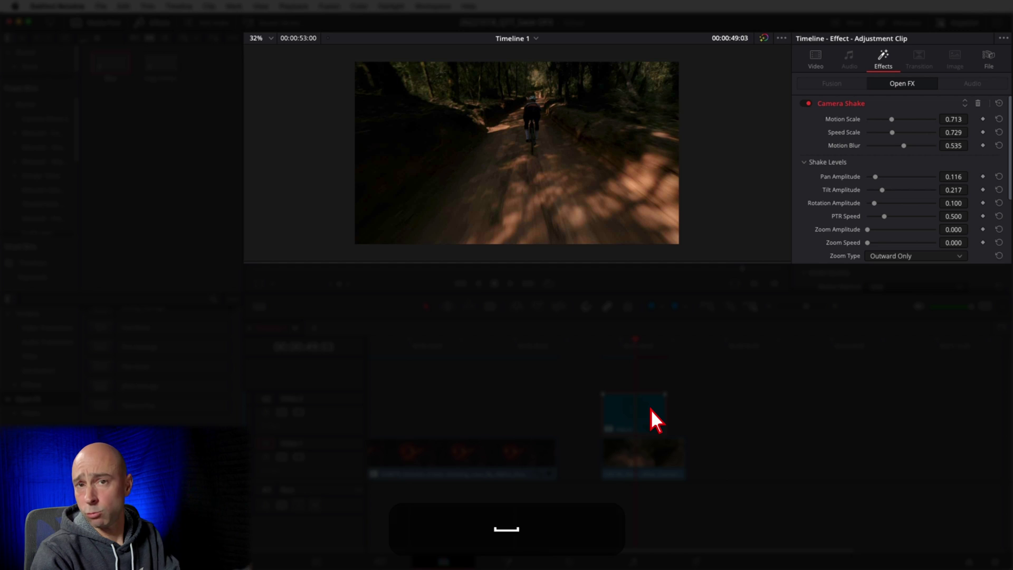
scroll(39, 158, down, 3)
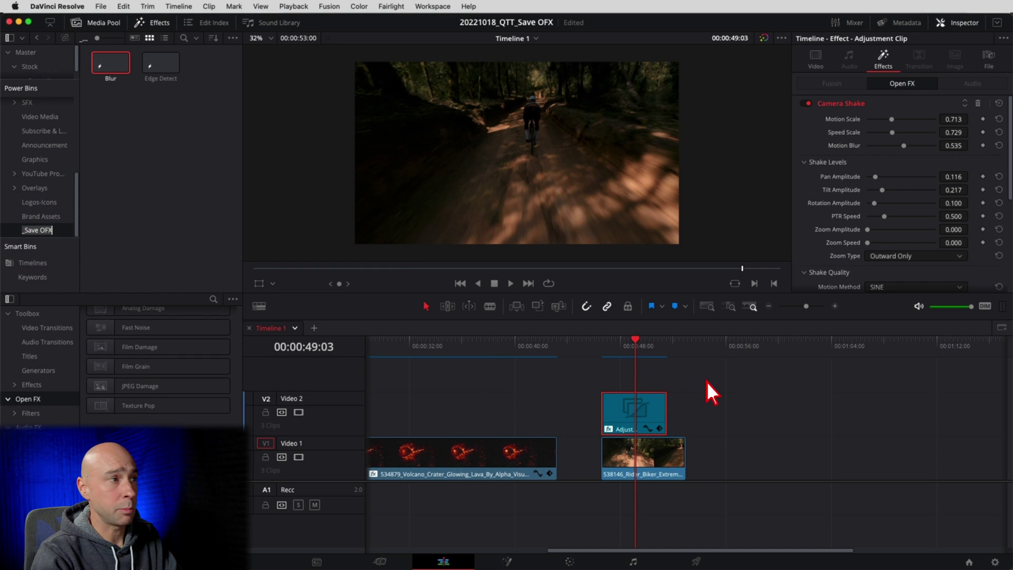
Save the adjustment clip into the _Save OFX Power Bin as 'Camera Shake' and delete the timeline copy
drag(636, 421, 110, 86)
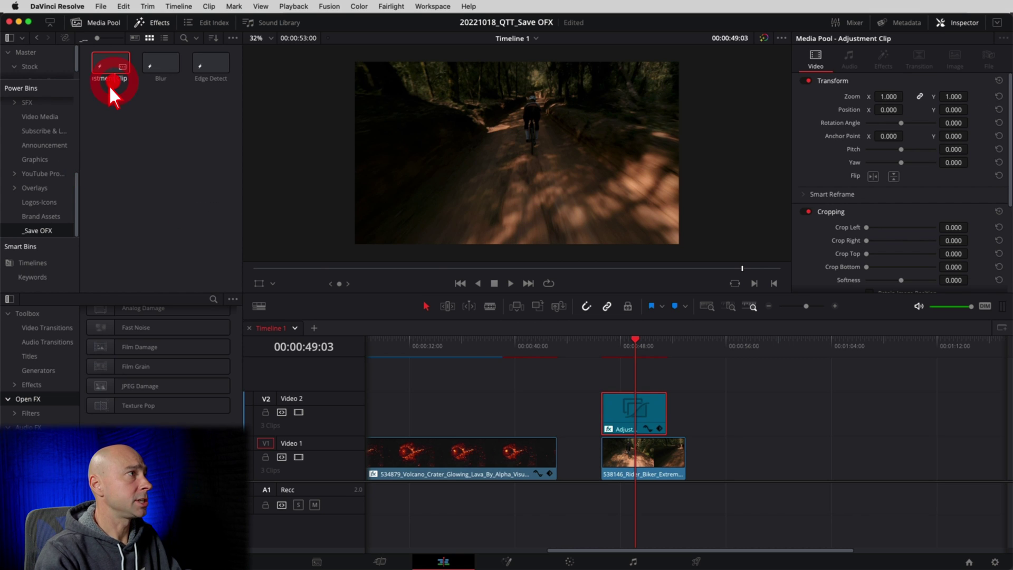
key(Return)
click(610, 406)
key(BackSpace)
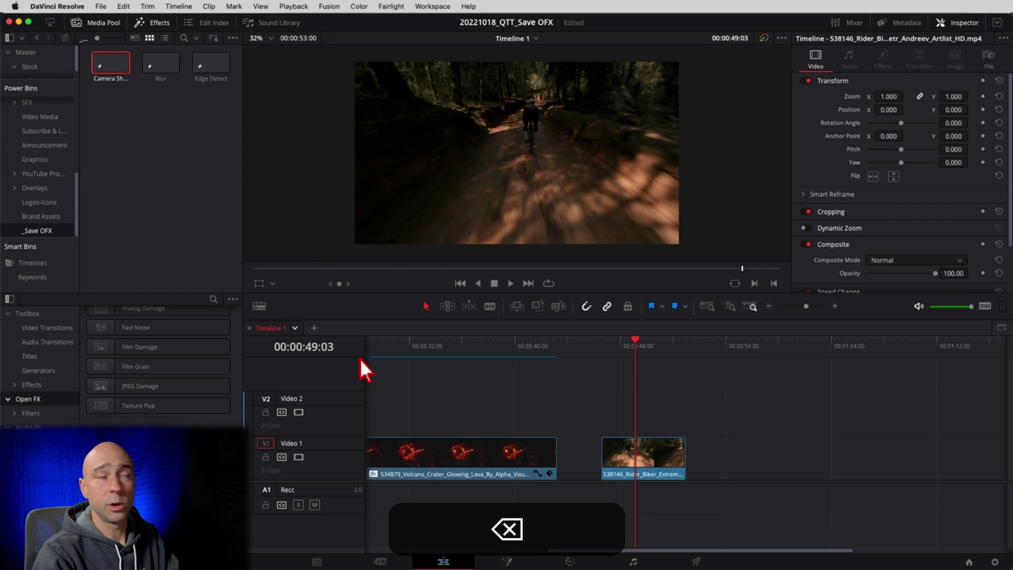
Place the saved Camera Shake clip back on Video 2, preview it, and position it past the biker clip
drag(111, 65, 657, 397)
key(space)
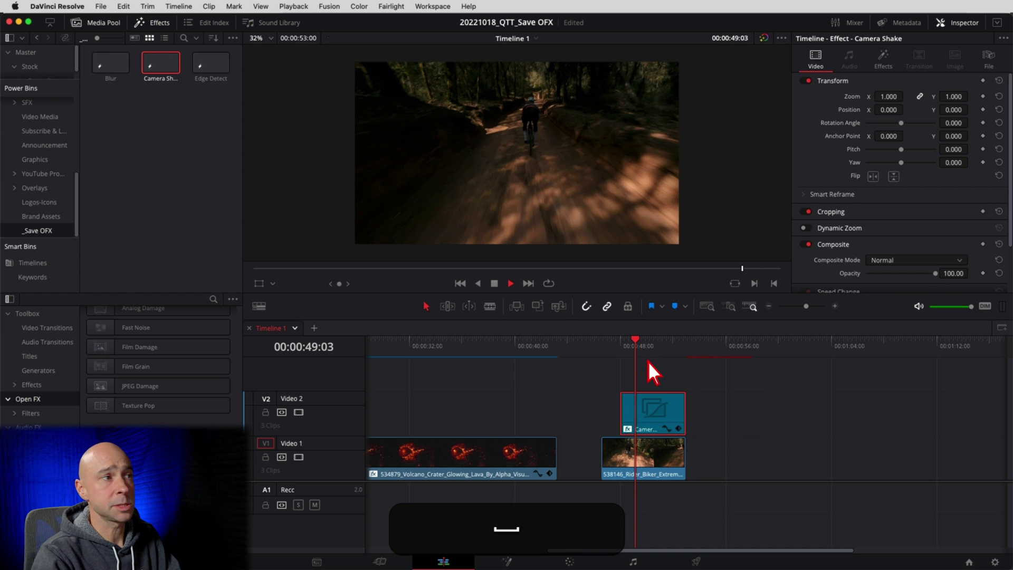
key(space)
key(super+z)
drag(725, 414, 792, 413)
Copy the Camera Shake clip, paste only its Plugins attributes onto the Video 1 biker clip, and save
key(super+c)
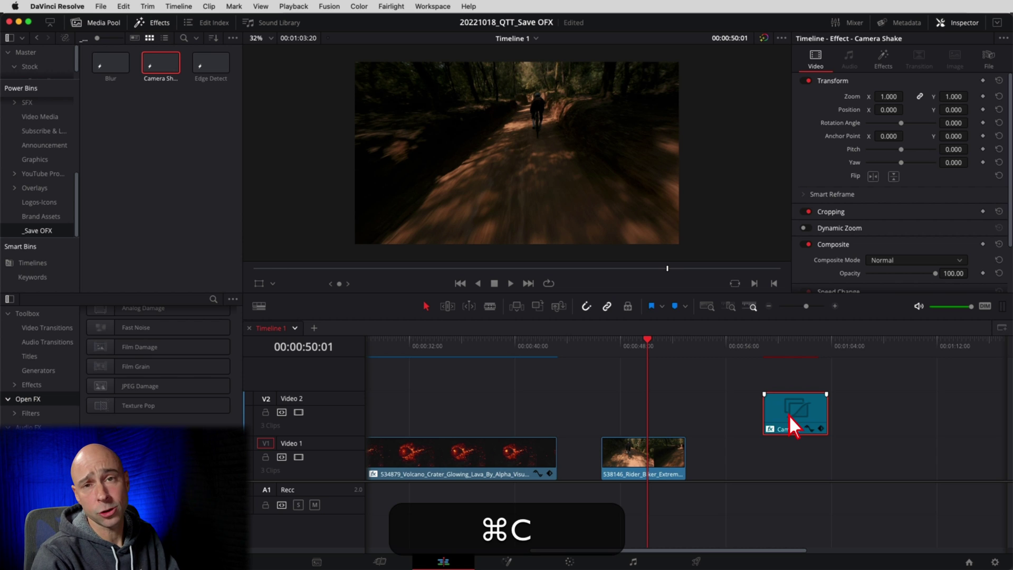
click(623, 452)
click(631, 446)
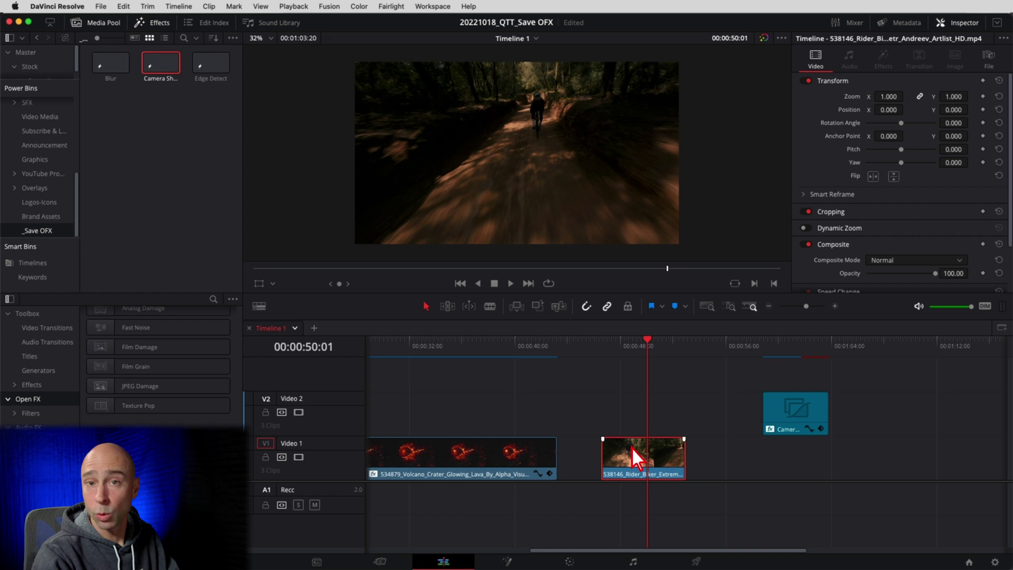
key(alt+v)
click(692, 358)
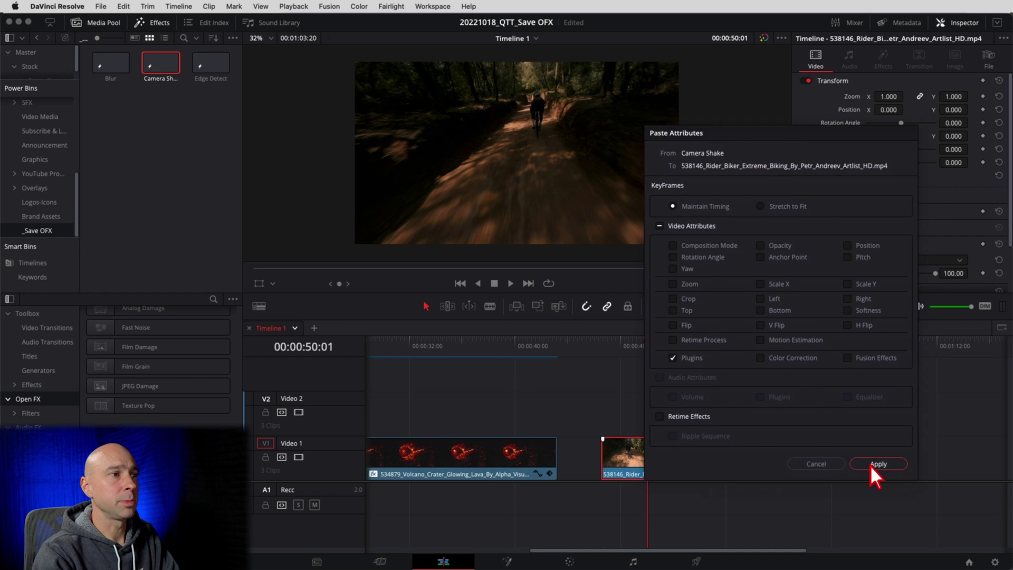
click(877, 464)
key(super+s)
click(881, 58)
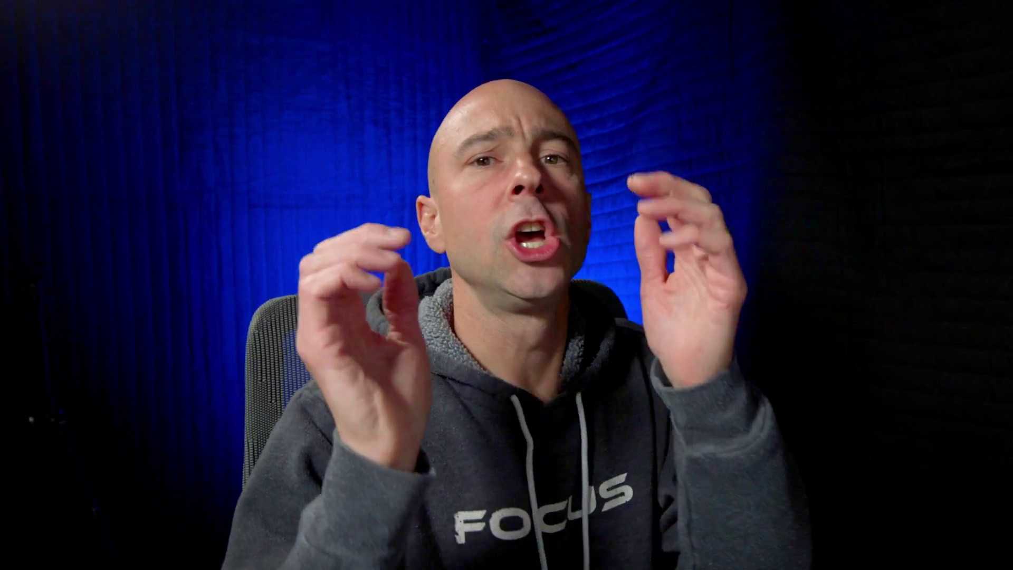